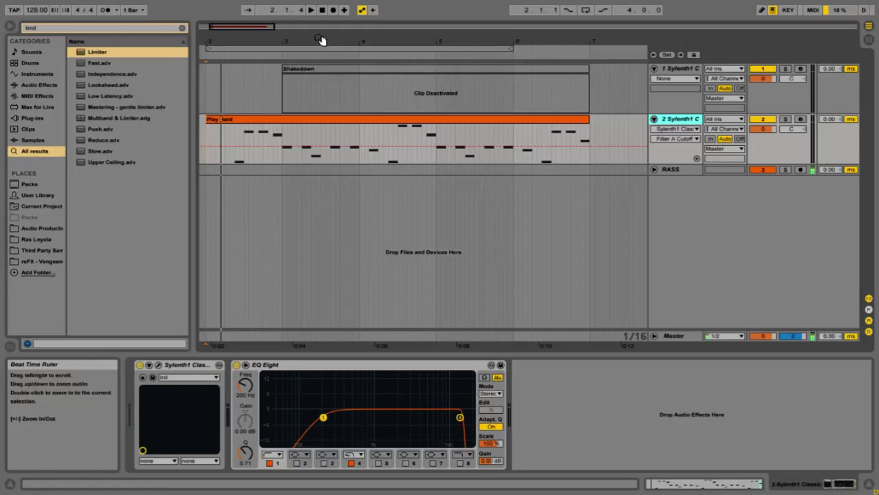
- Zoom in and audition the original Play Hard clip from its start
left_click_drag(320, 40, 340, 39)
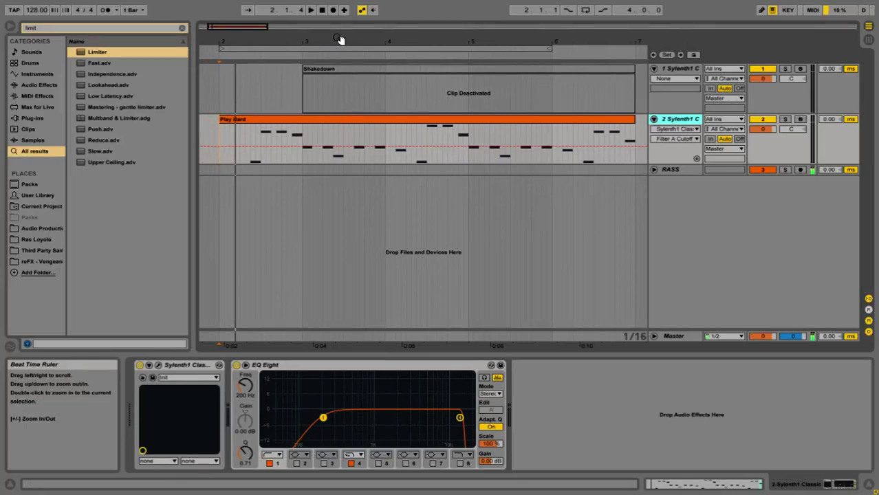
left_click(300, 132)
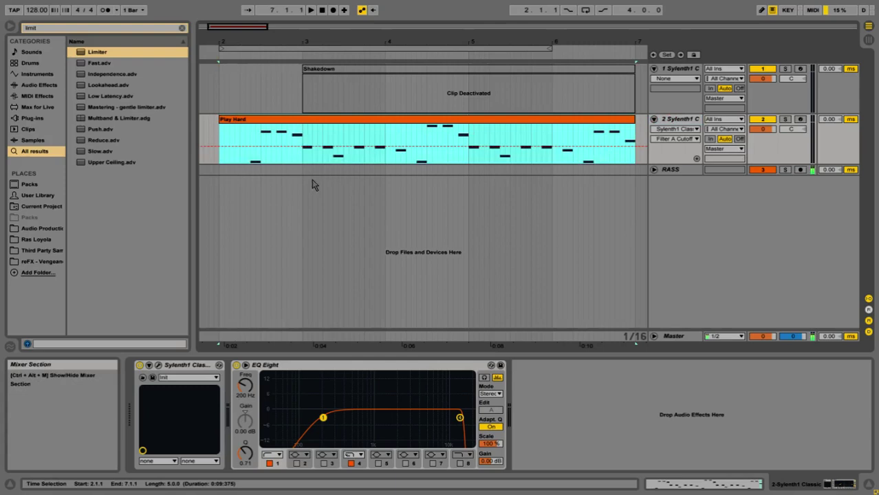
left_click(222, 137)
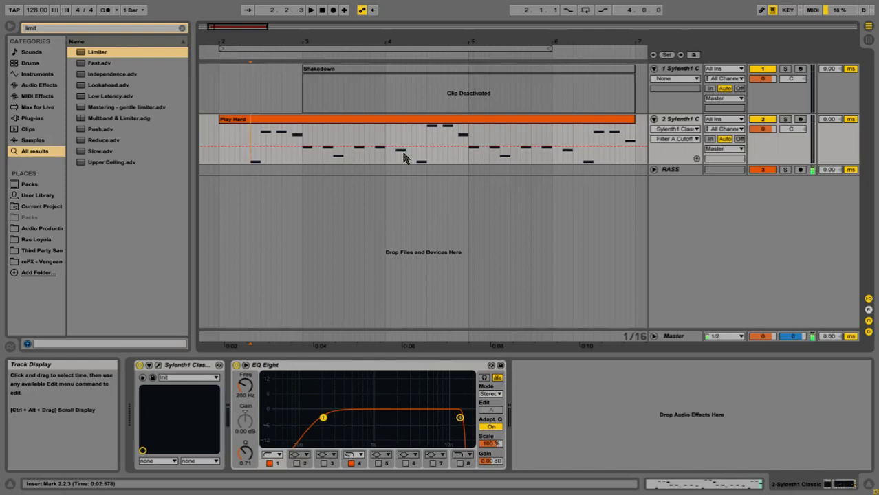
key("space")
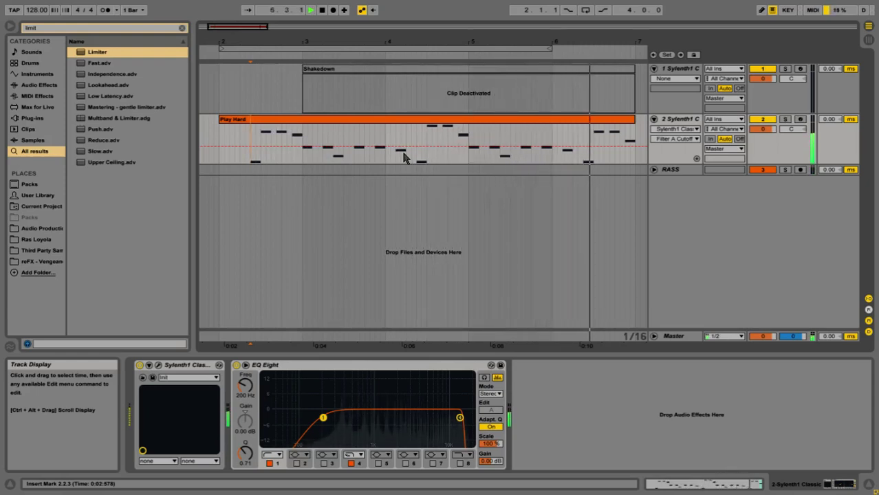
key("space")
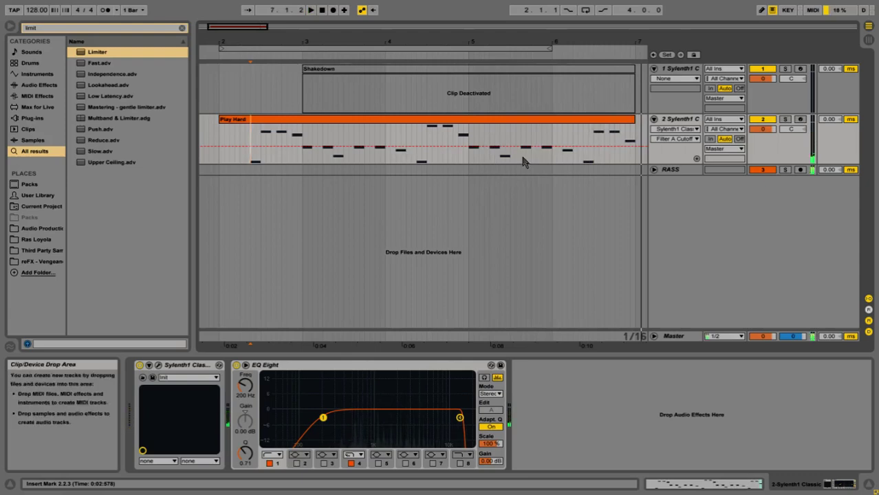
- Duplicate the Sylenth1 track and rename the copy to 'Play Hard'
left_click(680, 120)
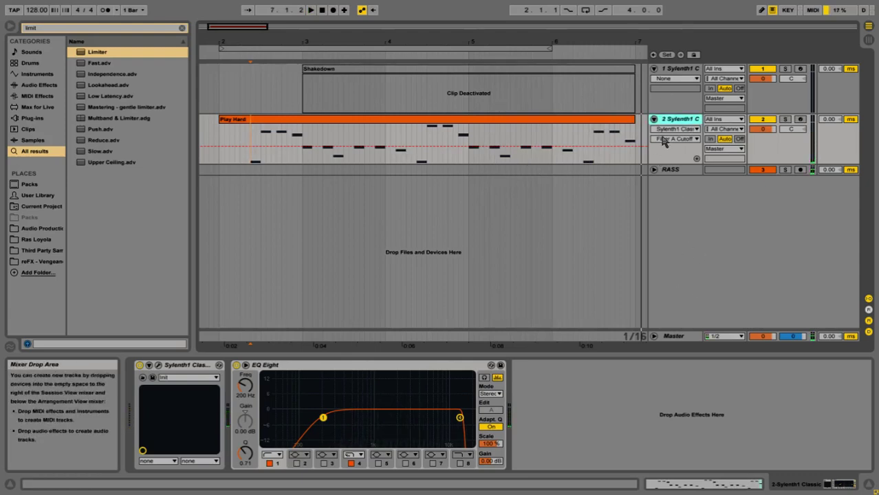
key("ctrl+d")
right_click(664, 174)
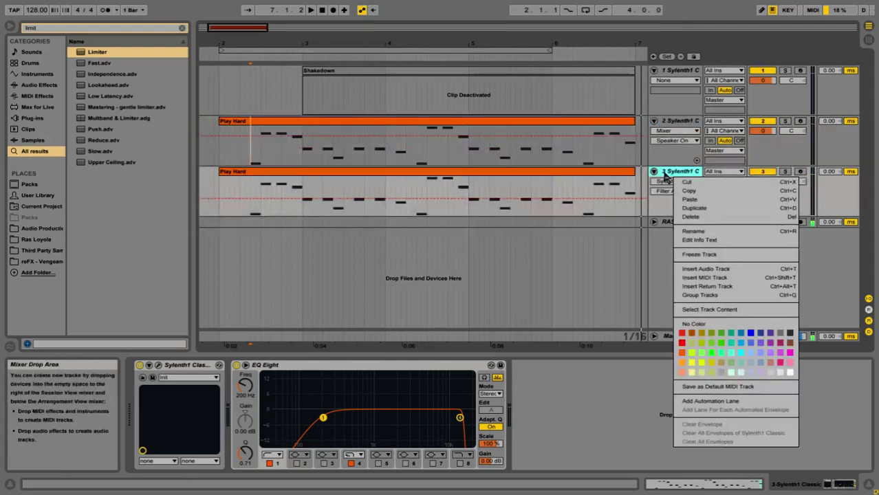
key("ctrl+r")
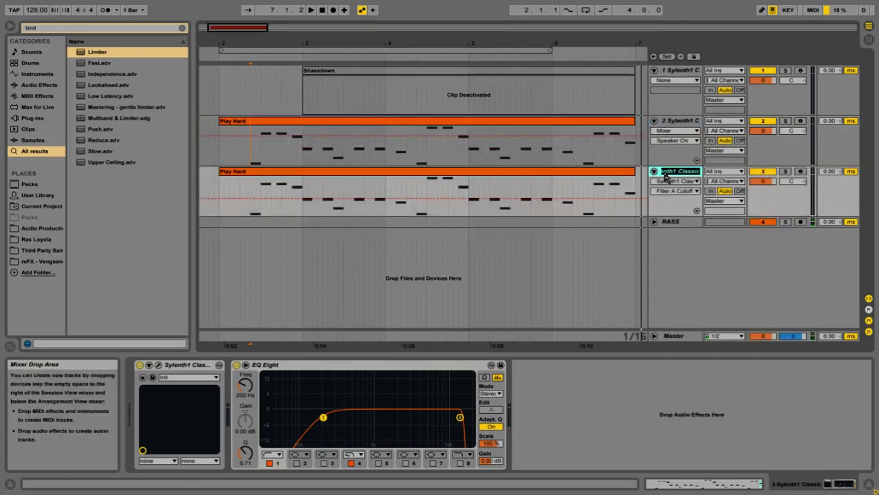
type("Play Hard")
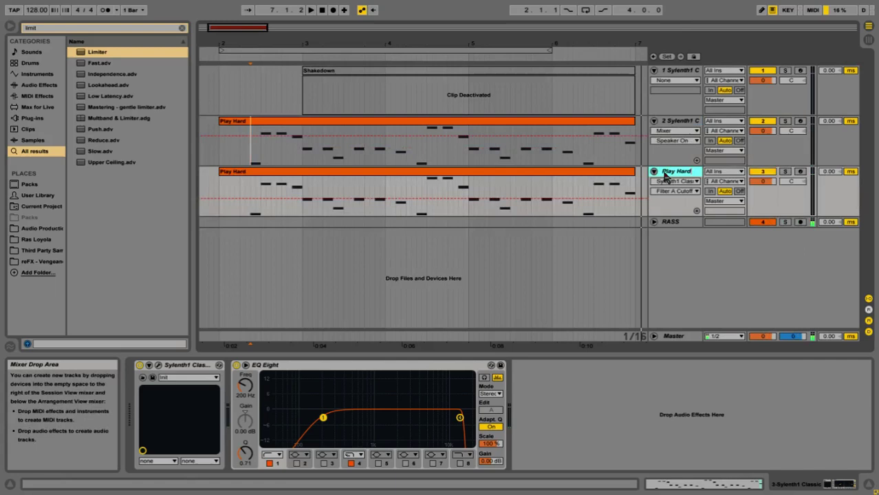
- Colour the new Play Hard track and its clip green
right_click(328, 177)
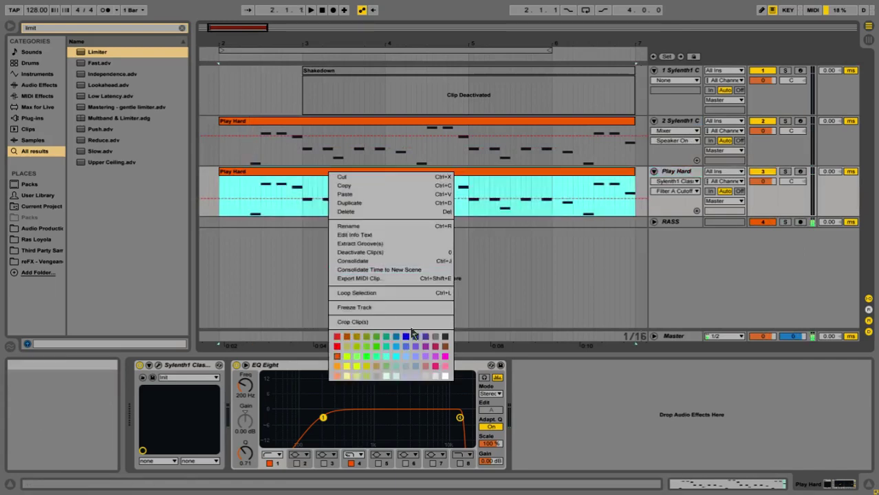
right_click(674, 174)
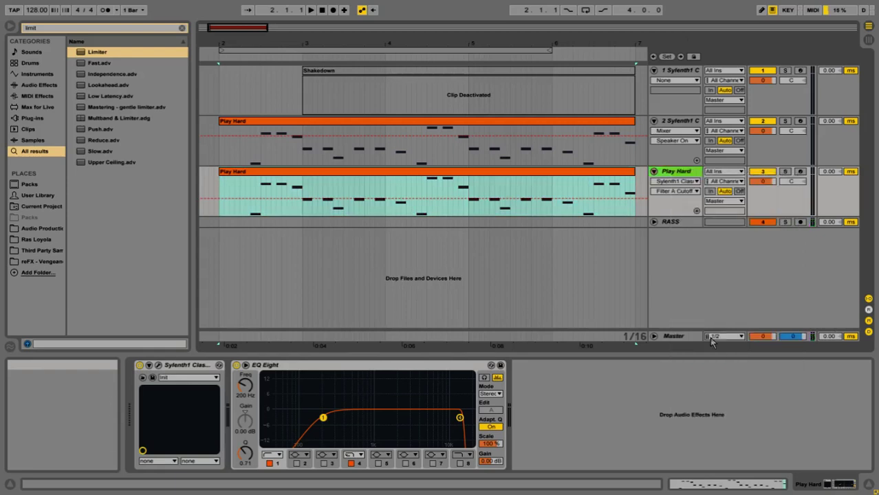
left_click(711, 339)
right_click(437, 172)
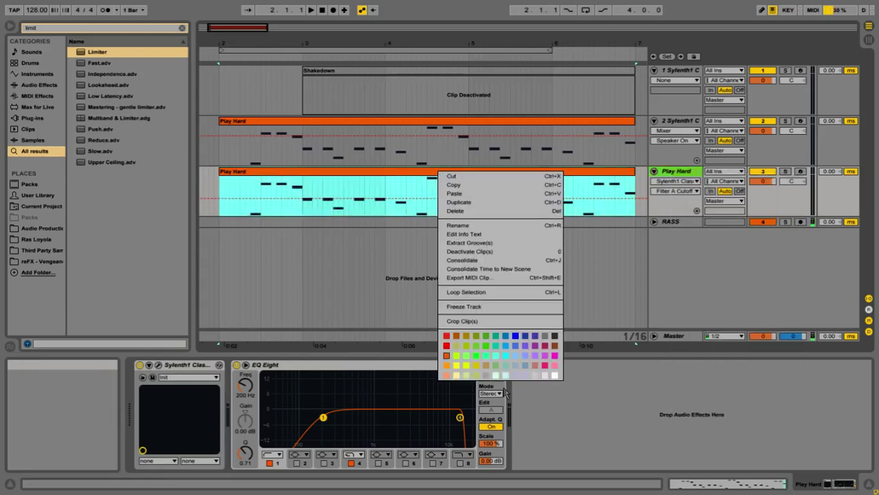
left_click(480, 351)
- Deactivate the original Play Hard clip on track 2 and select the new track
left_click(540, 121)
key("0")
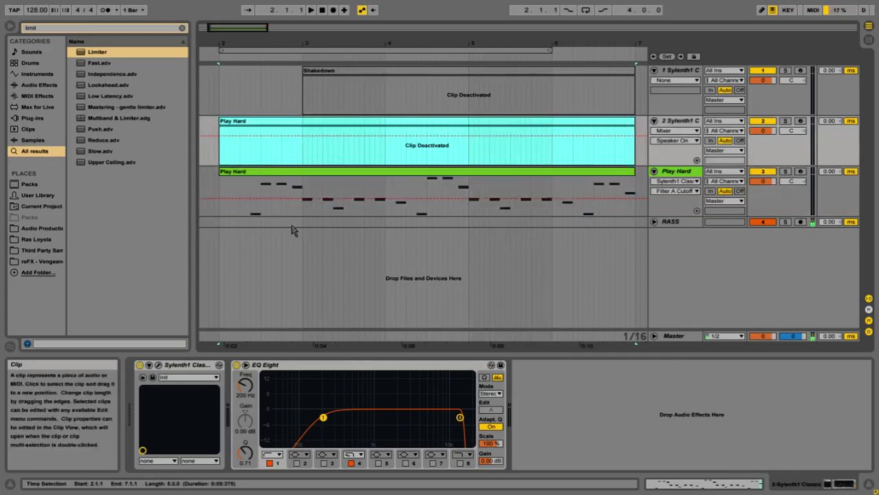
left_click(223, 185)
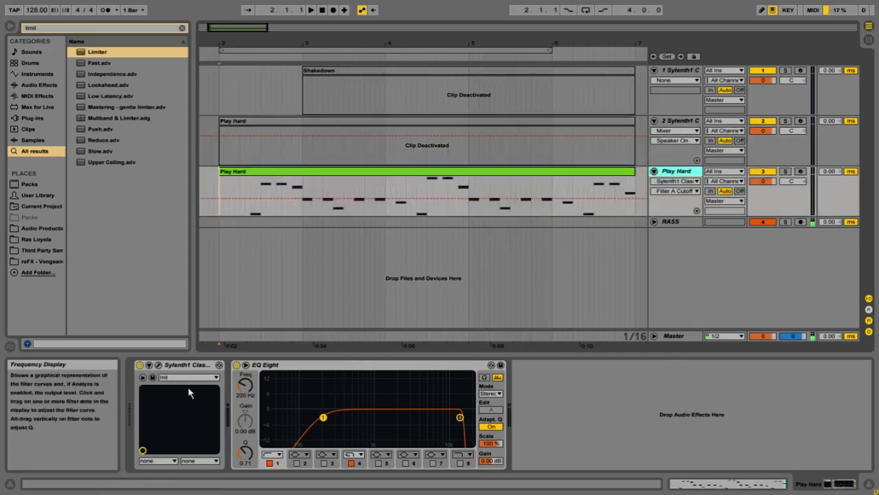
- Open the Sylenth1 window and inspect the distortion, EQ, reverb and filter A settings
left_click(158, 366)
left_click(350, 204)
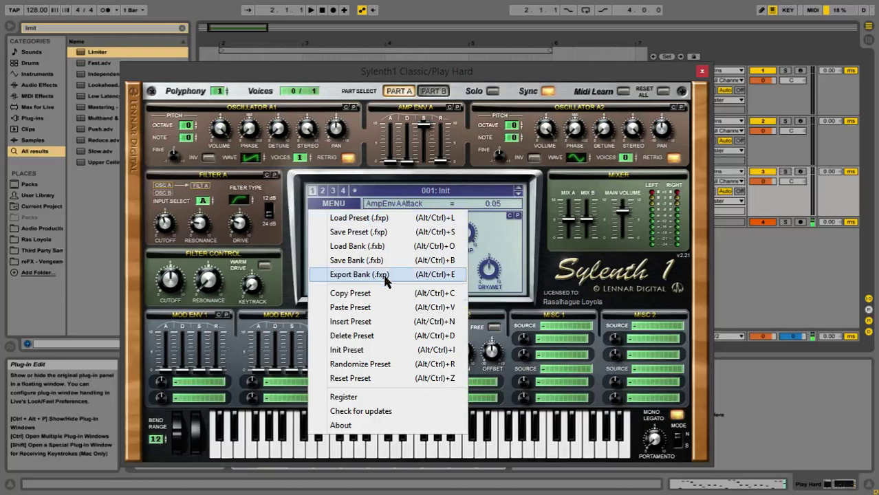
left_click(378, 76)
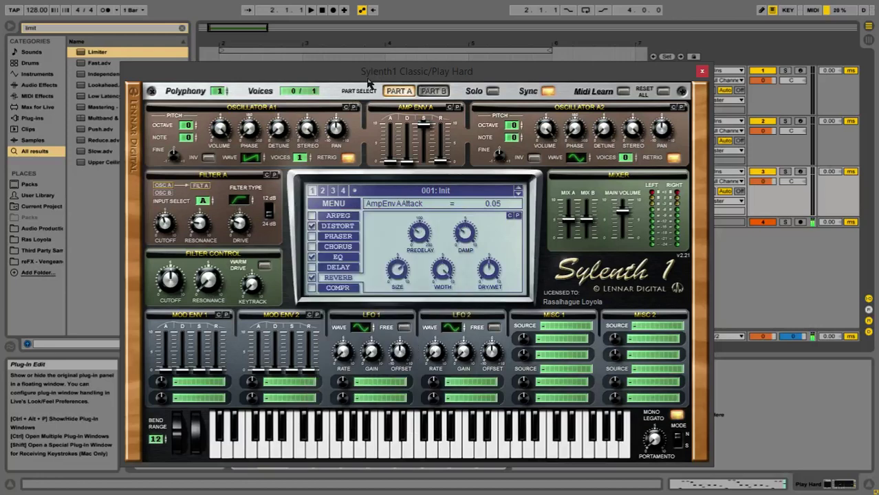
left_click_drag(368, 79, 379, 71)
left_click(351, 222)
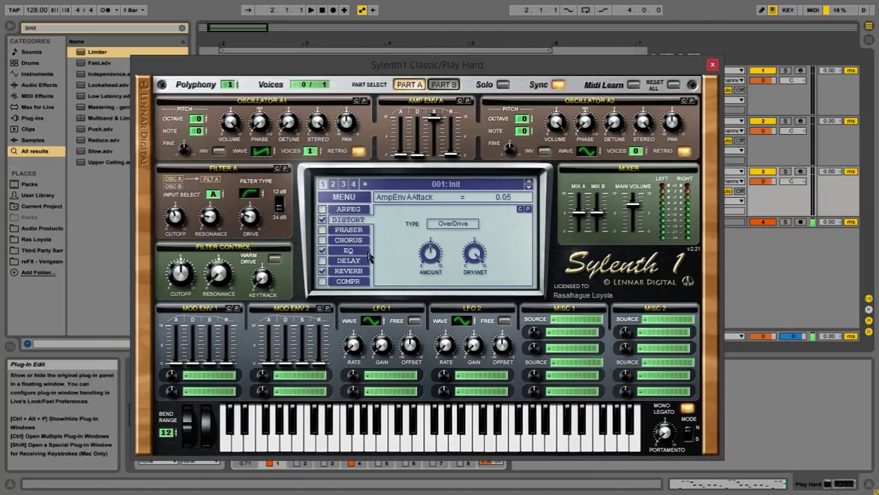
left_click(351, 252)
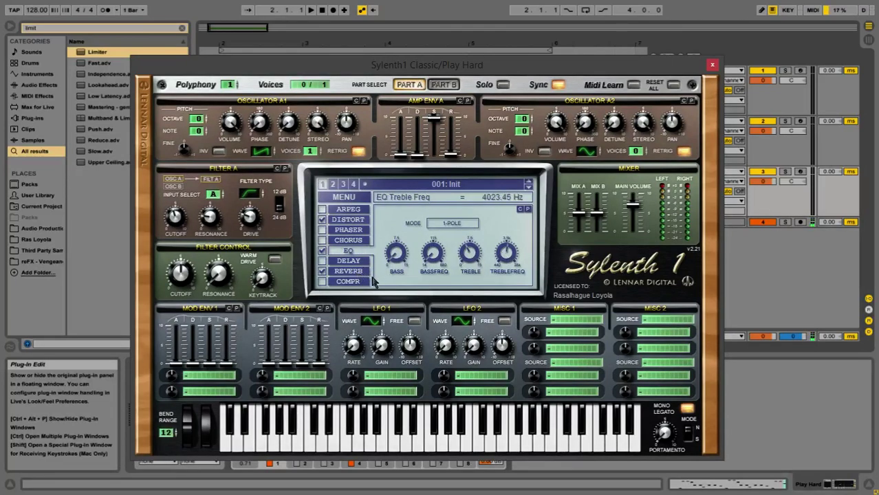
left_click(356, 272)
left_click_drag(253, 216, 251, 222)
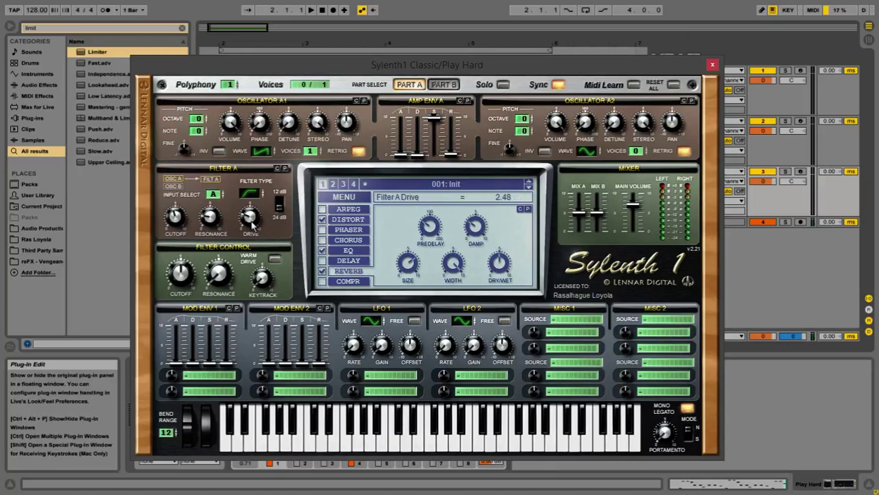
left_click(208, 219)
left_click(172, 218)
- Apply Init Preset and play a test note on the blank patch
left_click(345, 198)
left_click(365, 344)
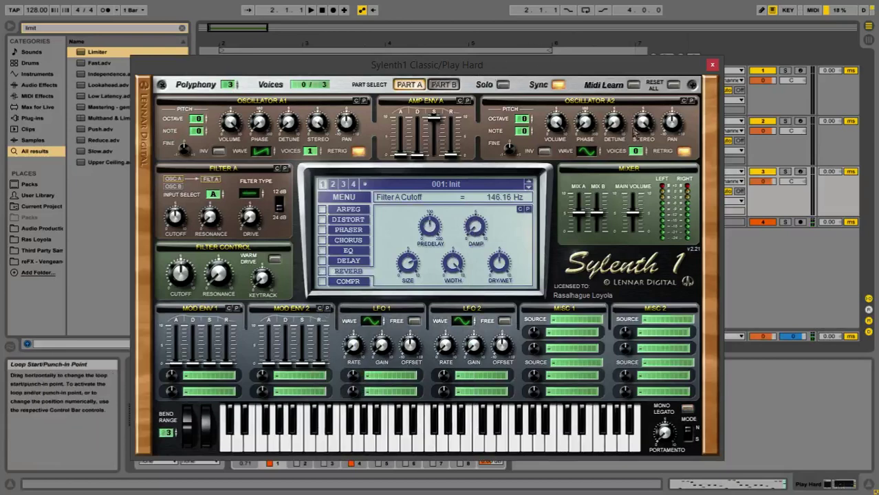
left_click(487, 76)
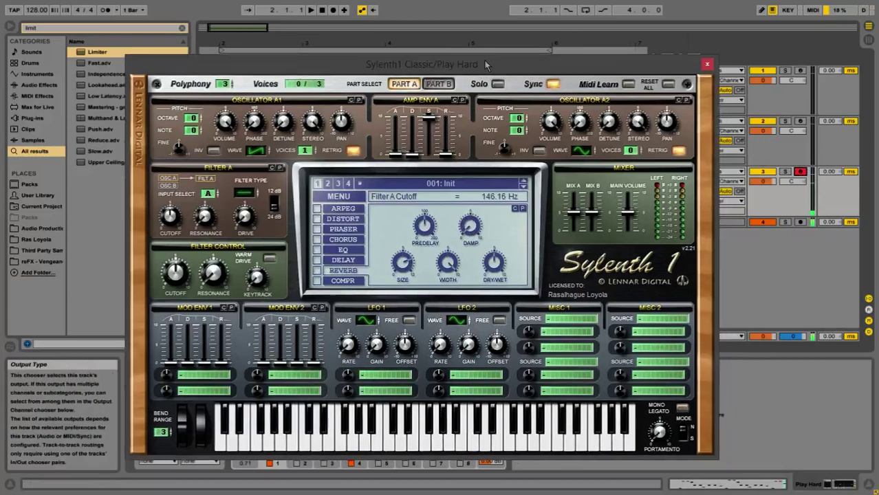
left_click_drag(513, 70, 460, 46)
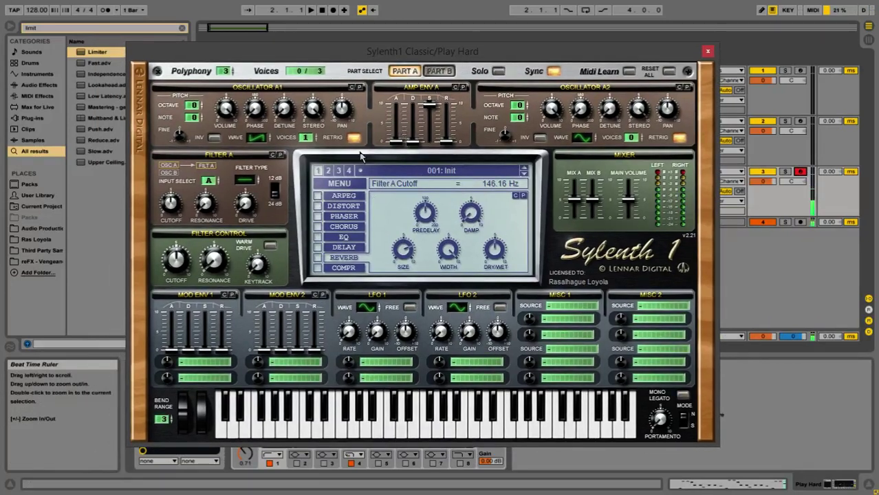
- Disable OscA1 retrigger, enable distortion and EQ, and boost treble 5 dB at 4 kHz
left_click(354, 138)
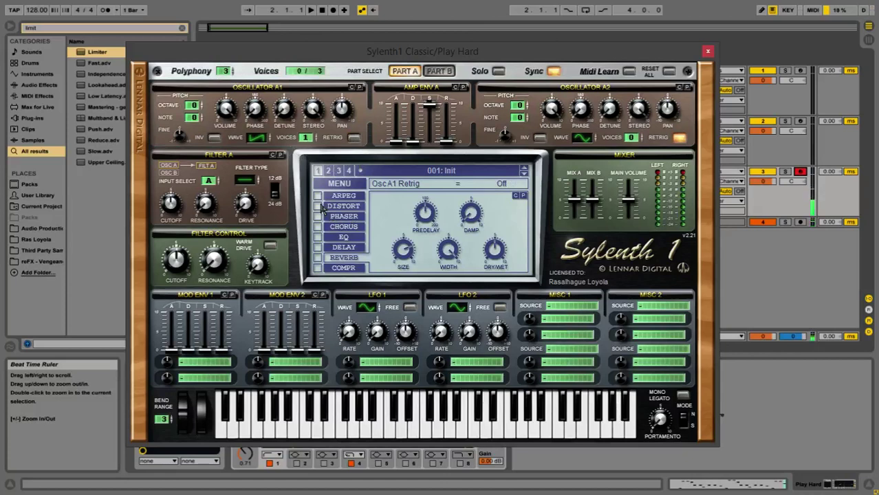
left_click(318, 207)
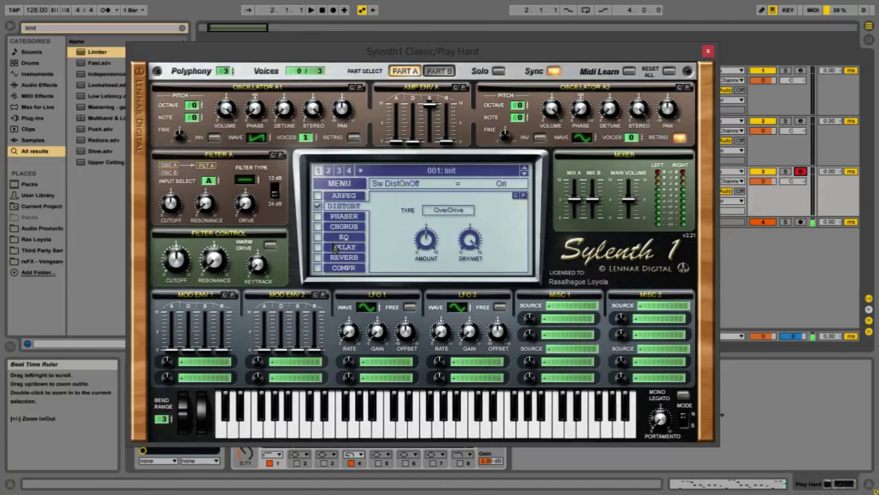
left_click(318, 237)
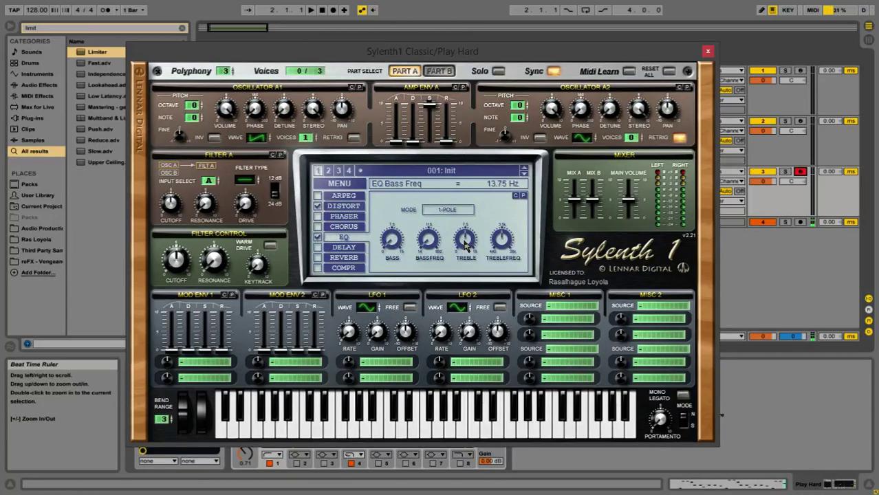
mouse_move(465, 248)
left_mouse_down()
mouse_move(466, 262)
mouse_move(504, 241)
left_mouse_up()
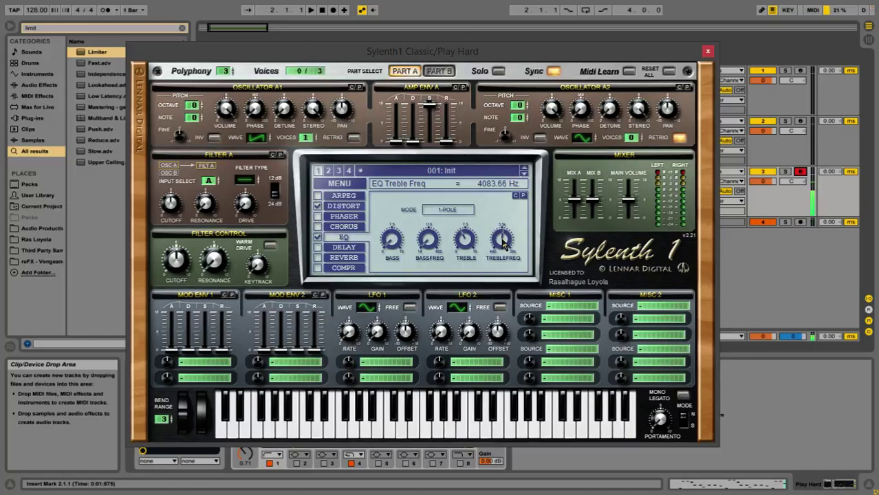
- Set polyphony to 1 with mono legato and switch filter A to highpass
left_click_drag(225, 72, 225, 93)
left_click(683, 395)
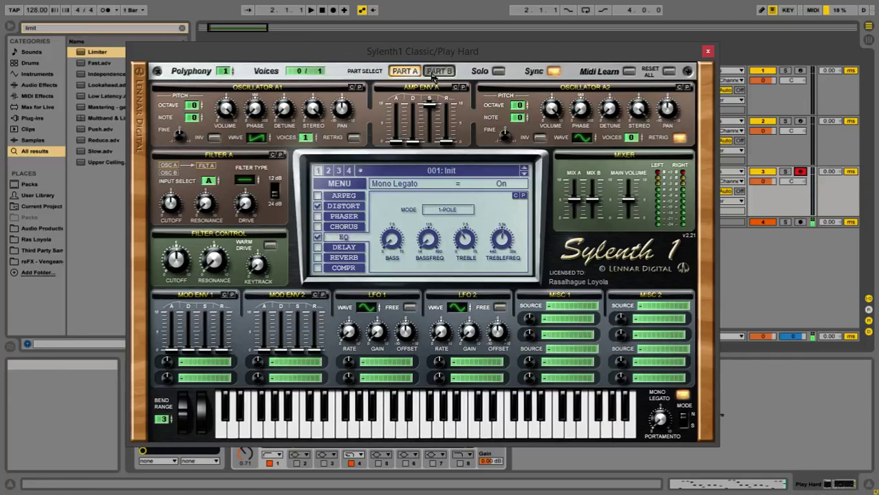
left_click(250, 180)
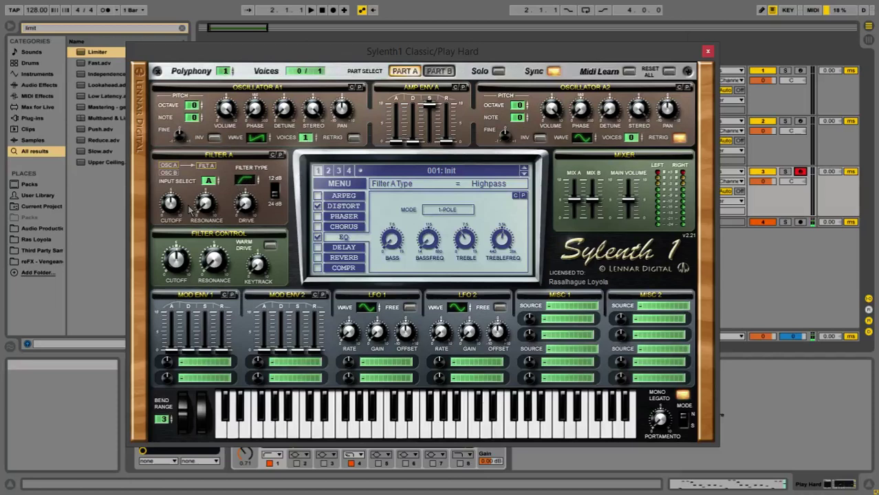
- Lower filter A cutoff to about 60 Hz, with resonance 2.51 and drive 2.49
mouse_move(178, 218)
left_mouse_down()
mouse_move(175, 256)
mouse_move(174, 238)
left_mouse_up()
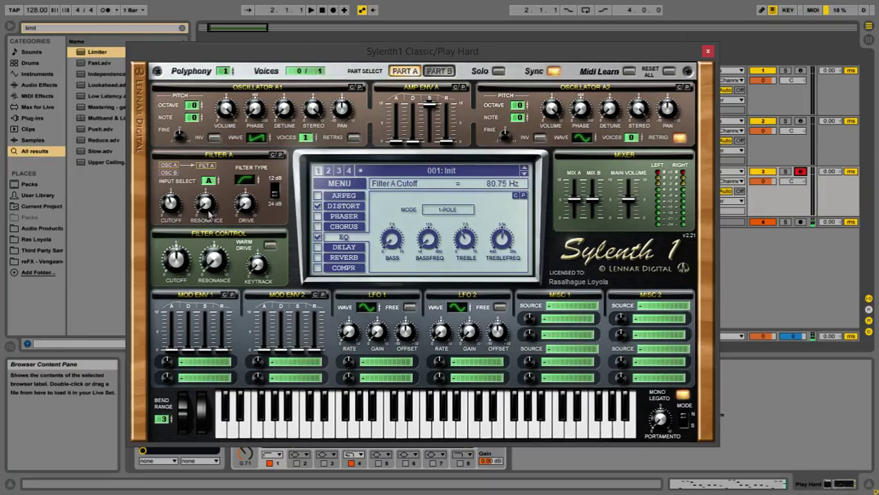
left_click_drag(210, 210, 221, 158)
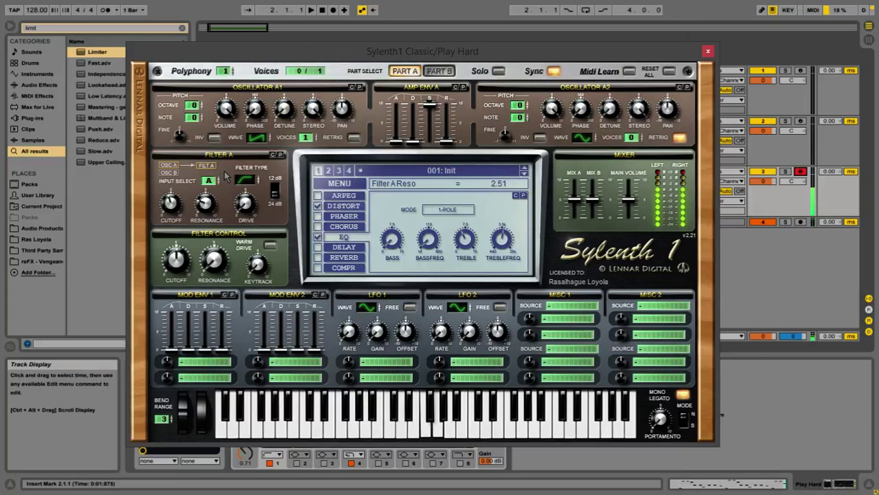
left_click_drag(252, 203, 254, 82)
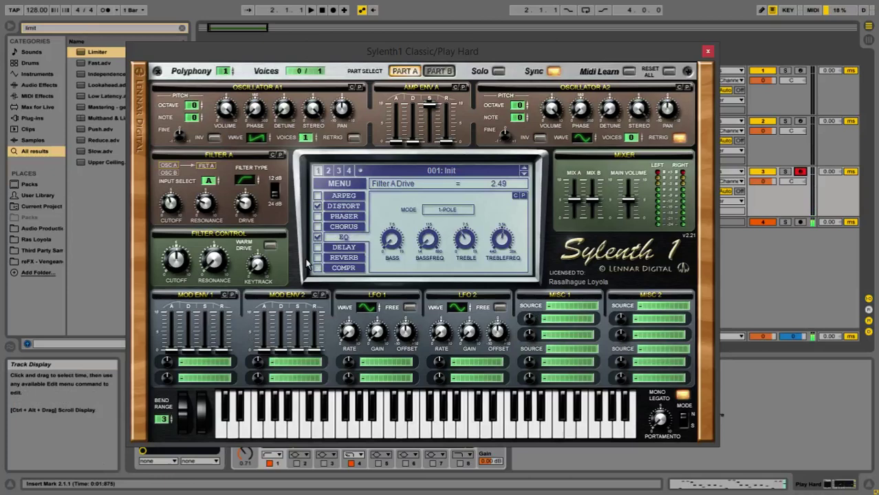
- Enable reverb with lower predelay and damp 3.04, and set amp envelope A release to 0.24
left_click(317, 258)
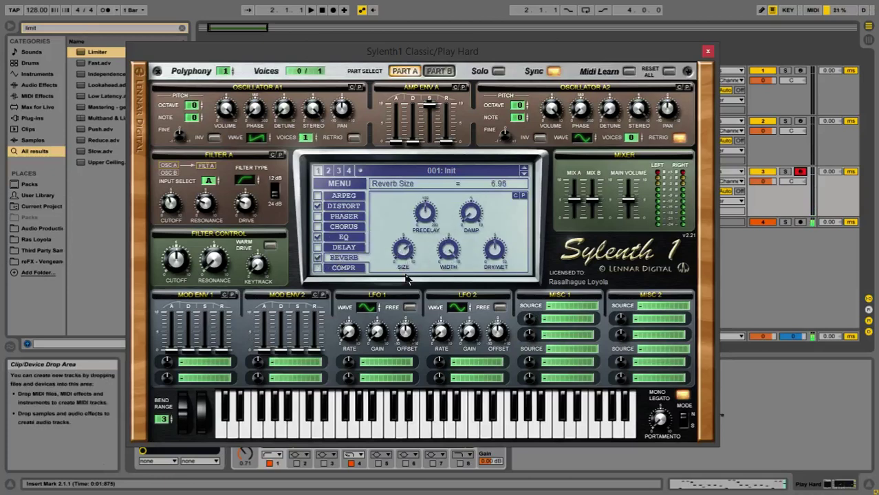
mouse_move(426, 217)
left_mouse_down()
mouse_move(426, 348)
mouse_move(425, 334)
left_mouse_up()
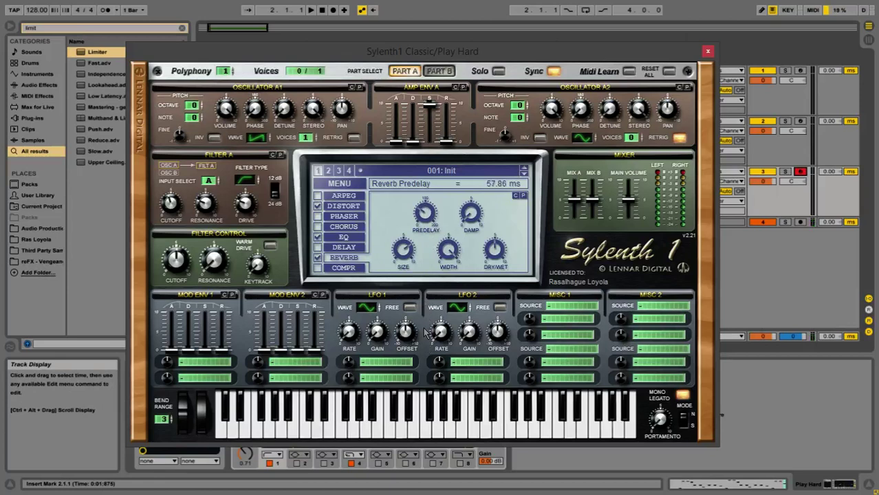
mouse_move(470, 214)
left_mouse_down()
mouse_move(463, 100)
mouse_move(464, 109)
left_mouse_up()
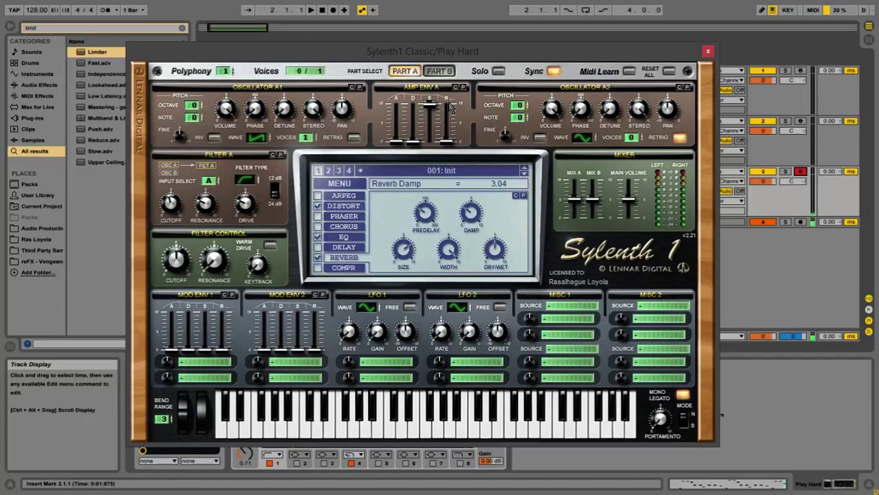
left_click(449, 145)
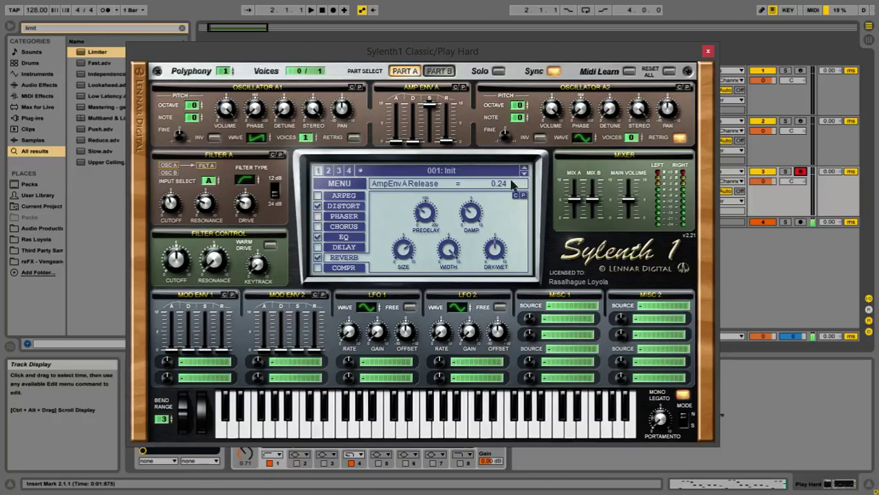
left_click(440, 72)
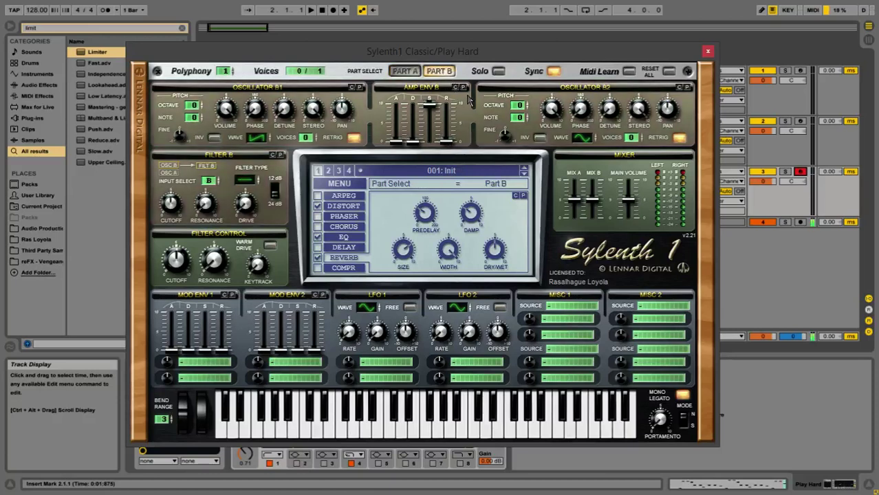
- Set Osc B1 to Noise, one voice, volume 0.05, and bend range 12
left_click(262, 139)
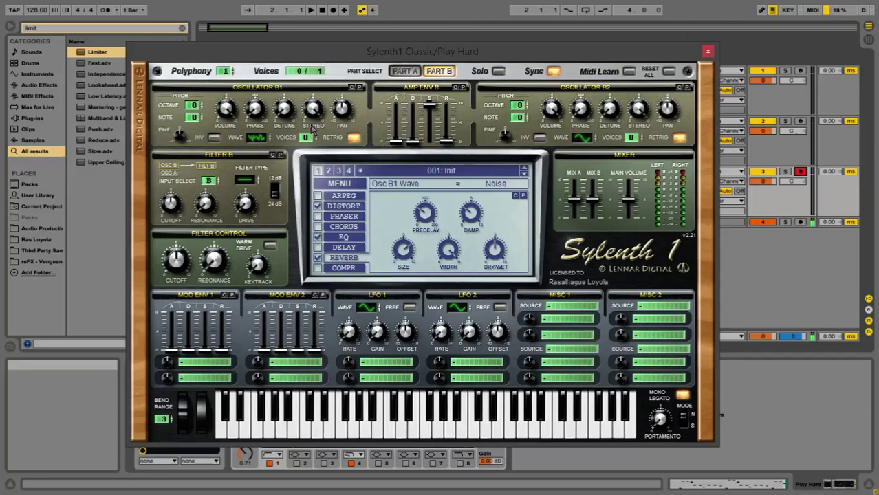
left_click_drag(314, 145, 316, 139)
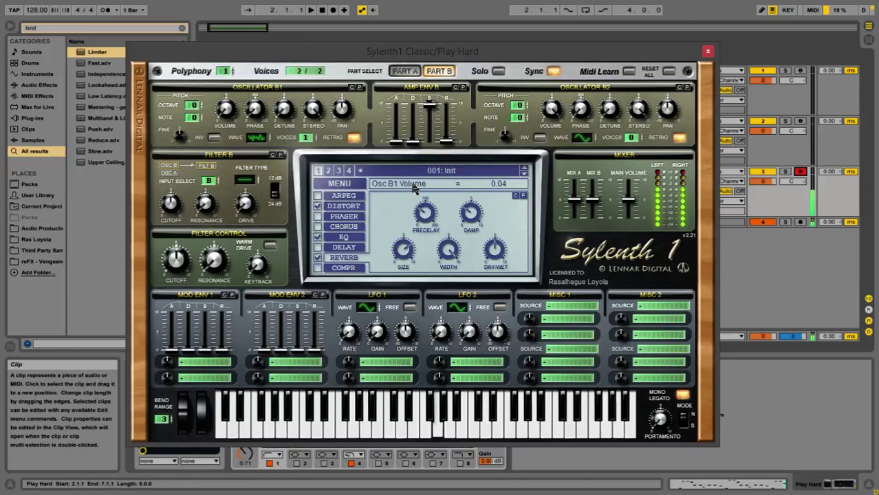
left_click_drag(226, 116, 227, 111)
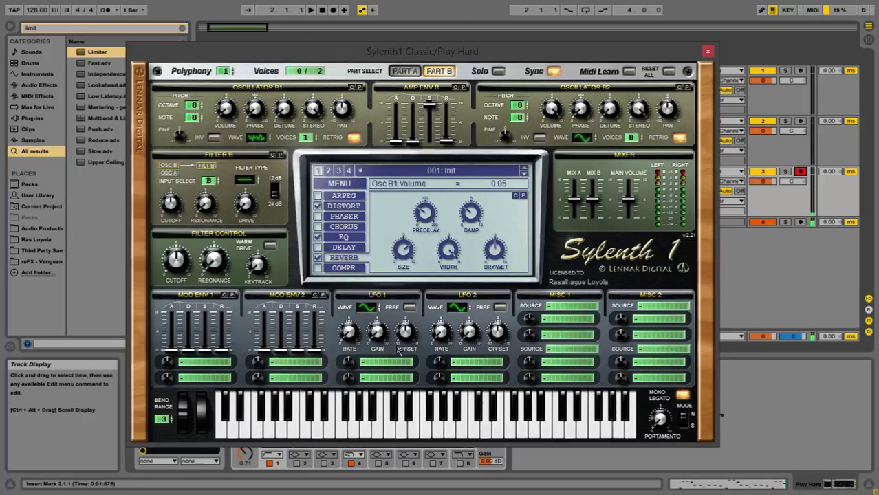
left_click_drag(165, 421, 173, 382)
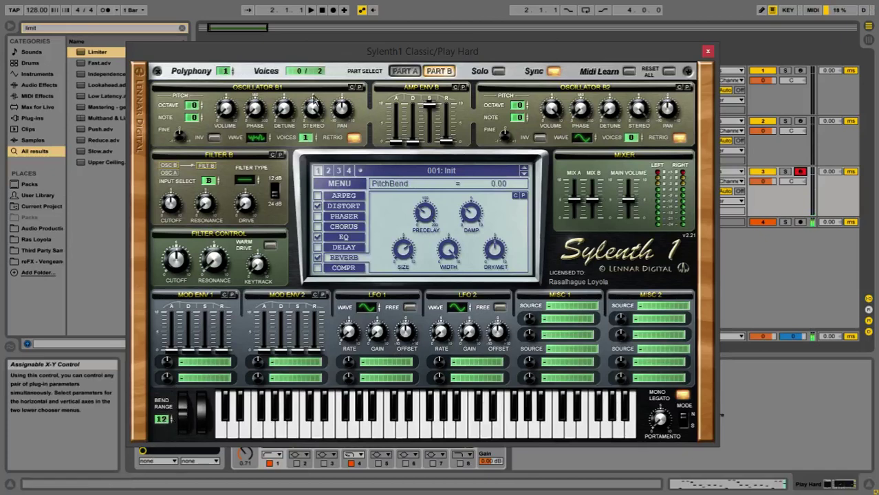
- Raise Sylenth1's main volume to 7.64 and move its window below the arrangement clips
left_click_drag(326, 55, 343, 44)
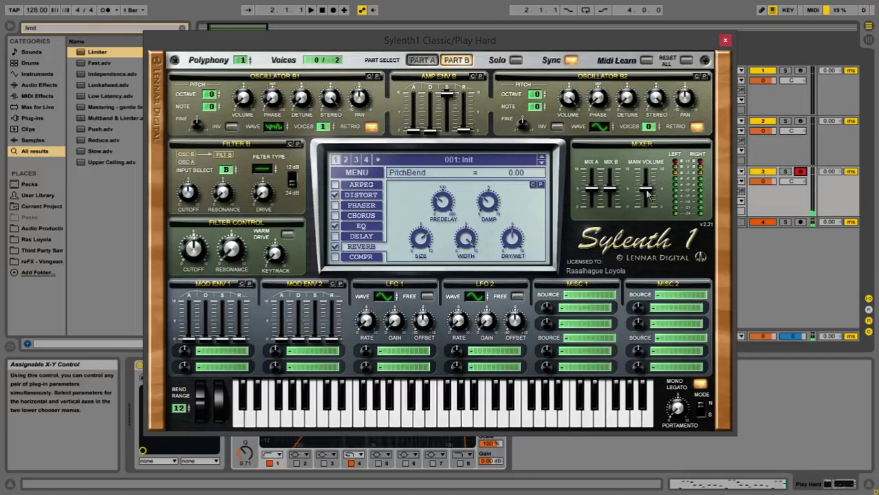
left_click_drag(647, 196, 646, 165)
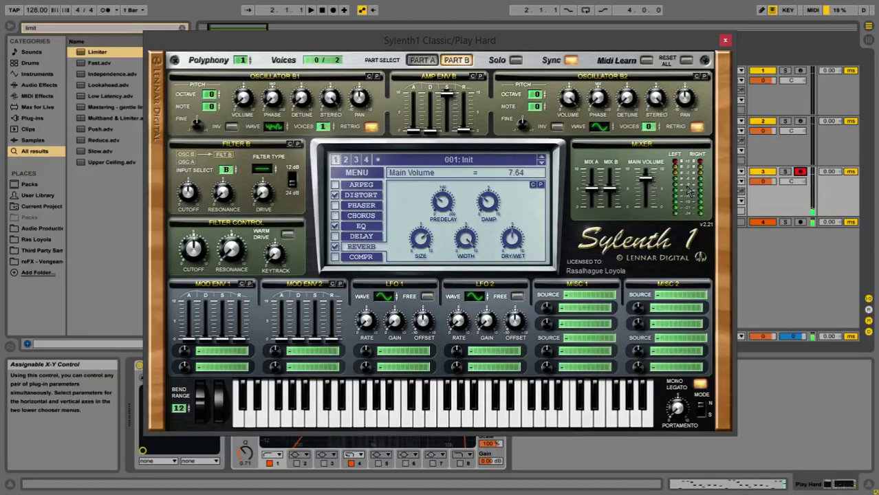
left_click_drag(578, 40, 556, 33)
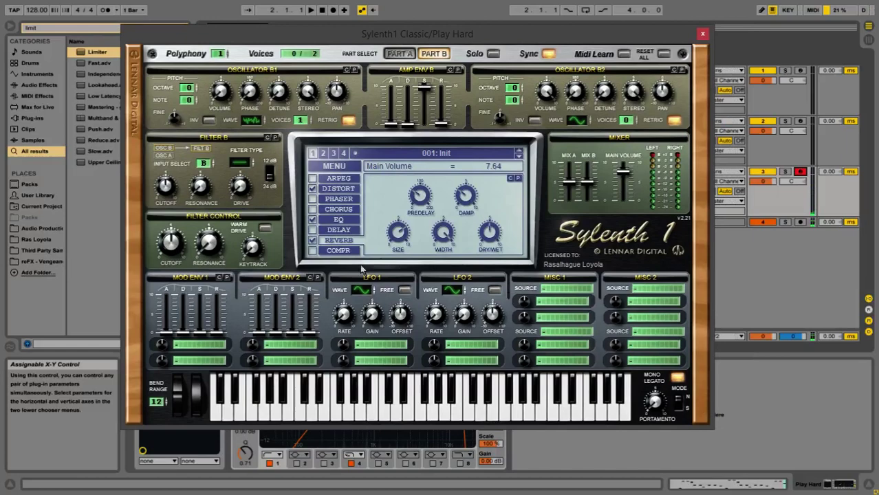
left_click(432, 53)
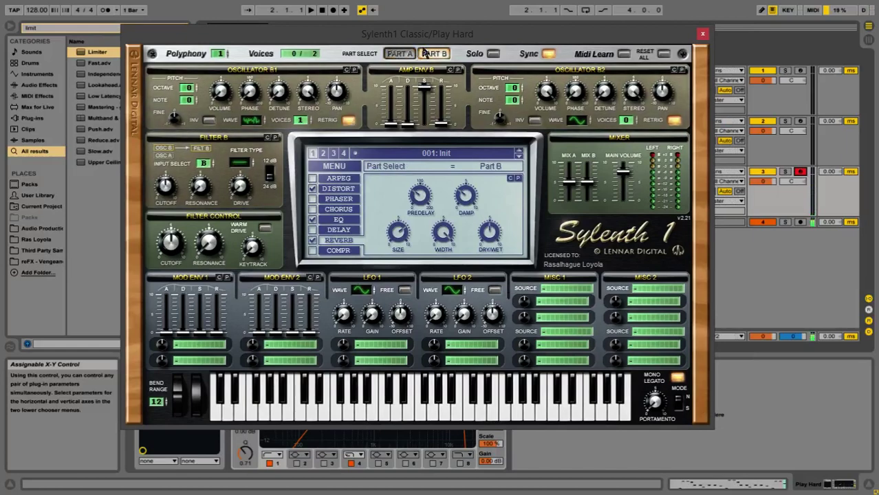
left_click_drag(424, 36, 451, 50)
left_click_drag(639, 53, 652, 61)
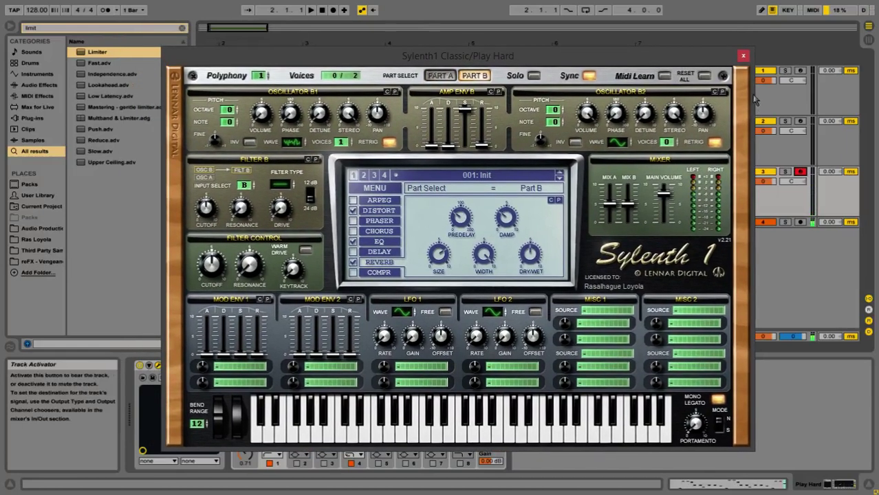
mouse_move(735, 61)
left_mouse_down()
mouse_move(645, 349)
mouse_move(644, 269)
left_mouse_up()
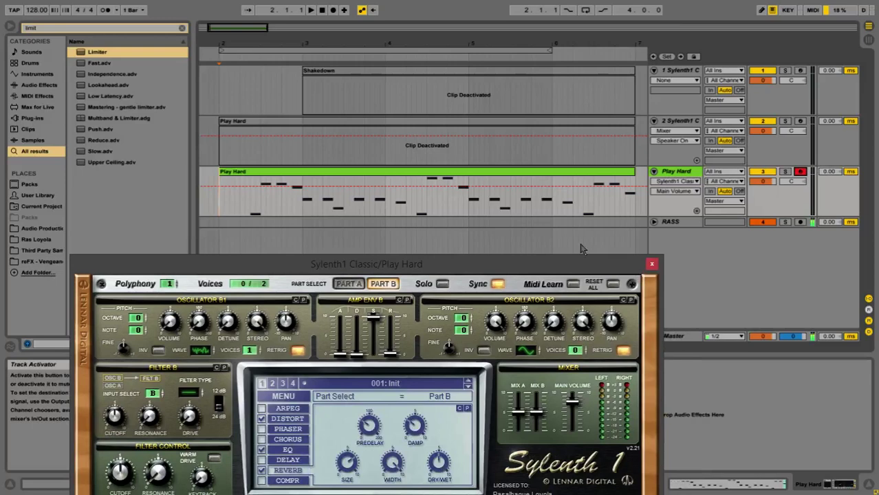
- Play the arrangement and reopen the Play Hard Sylenth1 window beside the clips
left_click(244, 199)
key("space")
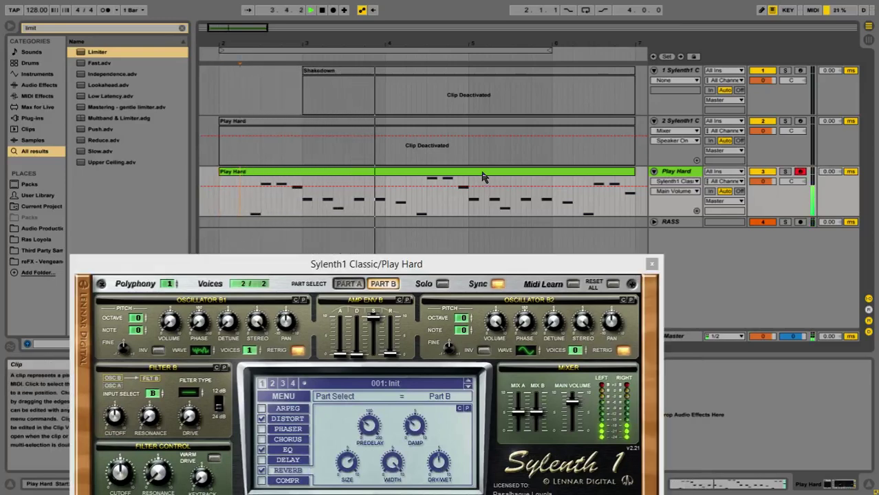
left_click_drag(549, 177, 493, 124)
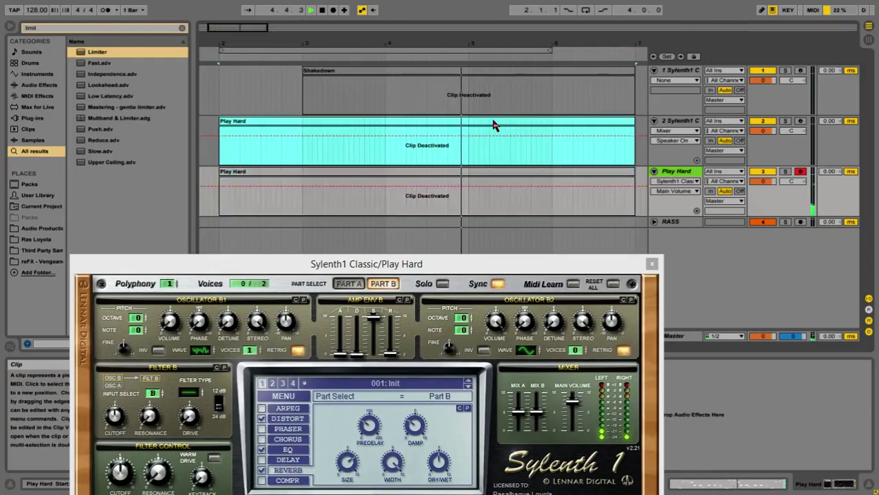
left_click(481, 181)
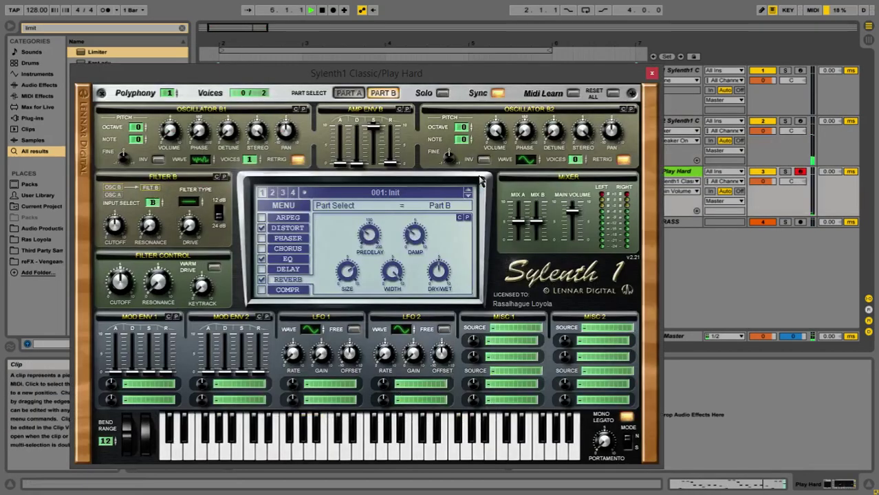
left_click_drag(538, 86, 449, 54)
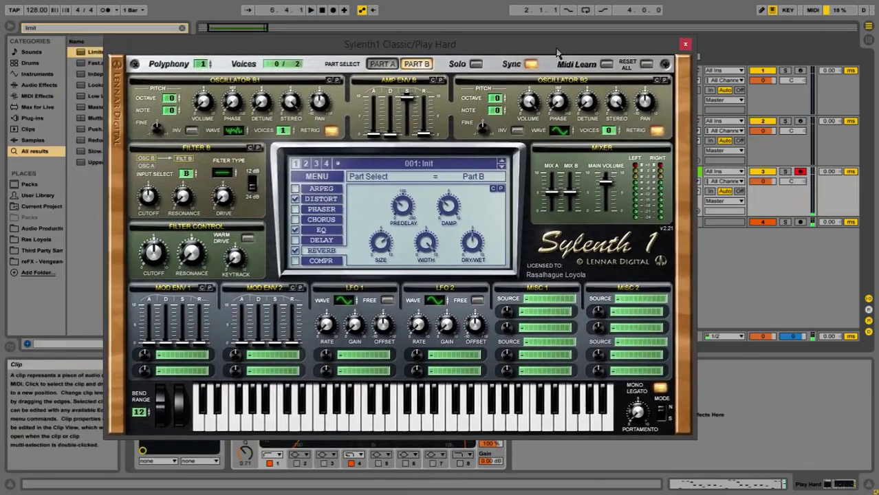
left_click_drag(449, 53, 569, 54)
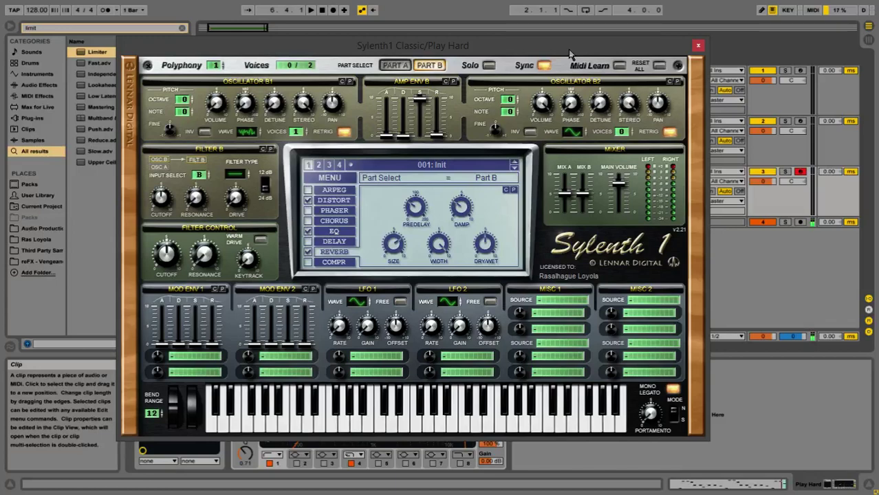
- Move the synth window aside, select the Shakedown and Play Hard clips, then close the synth window
left_click_drag(570, 53, 519, 262)
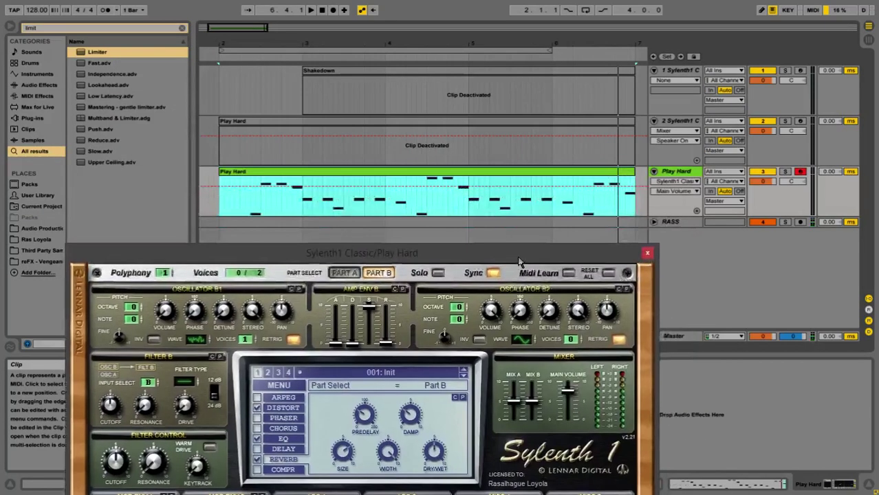
left_click(333, 75)
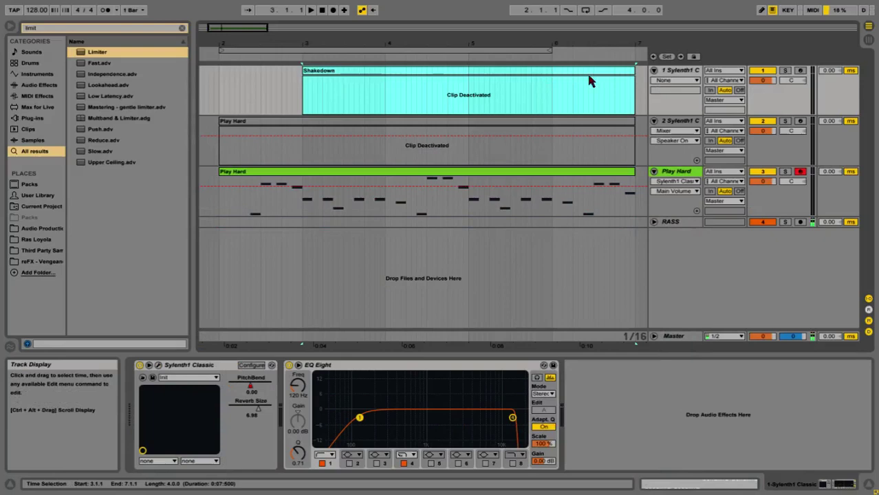
left_click(518, 173)
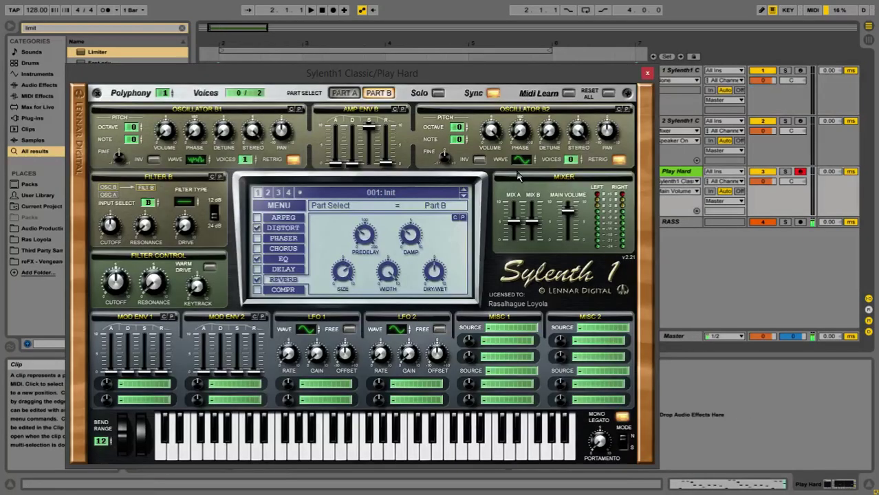
left_click(647, 71)
- Play the Shakedown clip from bar 3 through bar 7, then stop
left_click(319, 100)
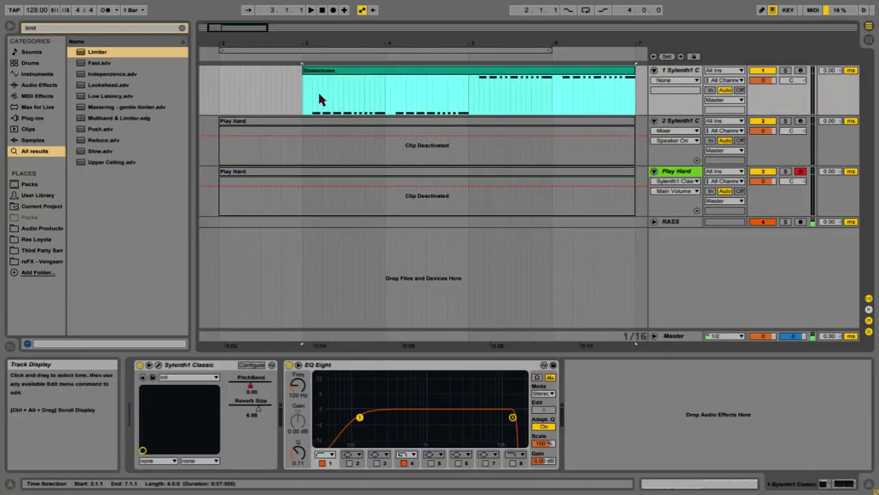
left_click(303, 92)
key("space")
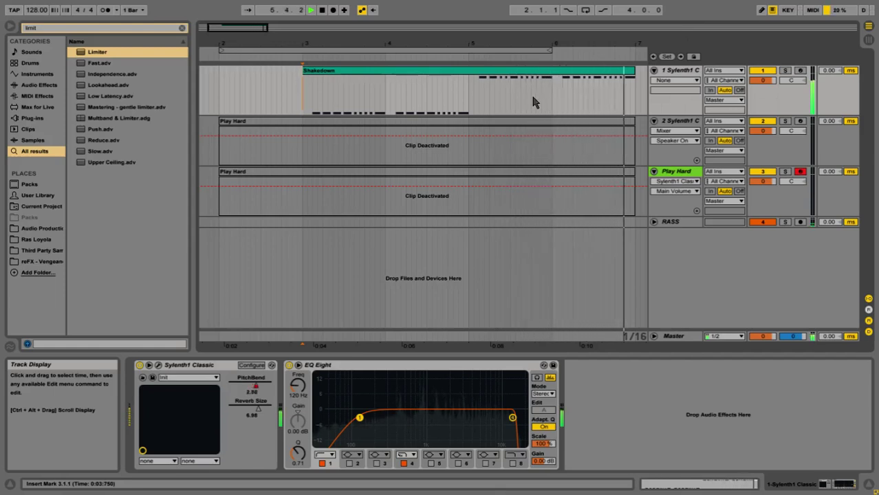
key("space")
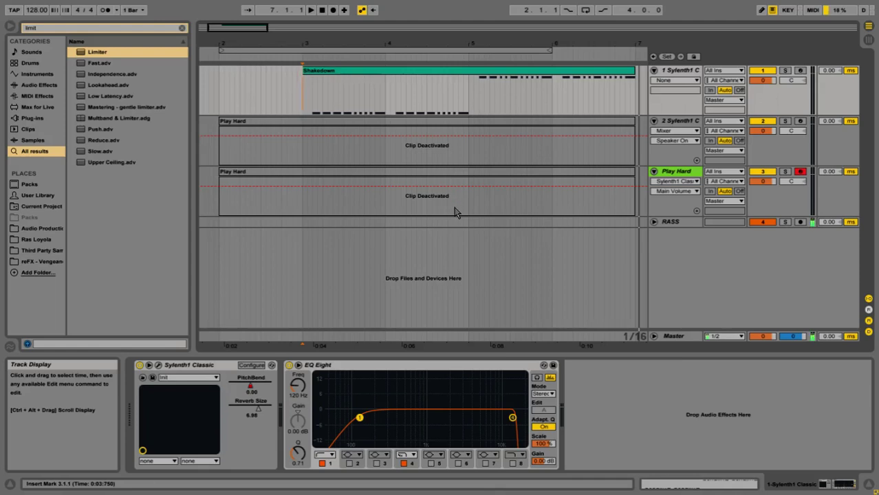
- Delete the '2 Sylenth1 C' track and select the Play Hard clip
left_click(673, 124)
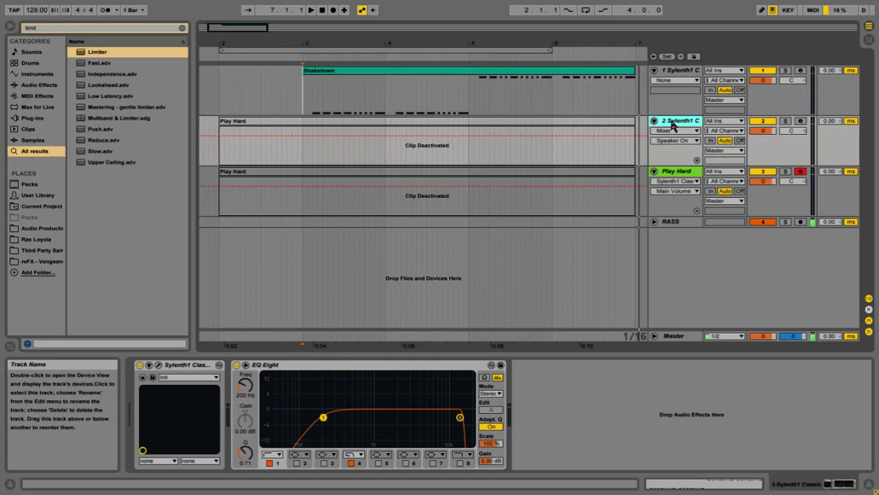
key("Delete")
left_click(538, 124)
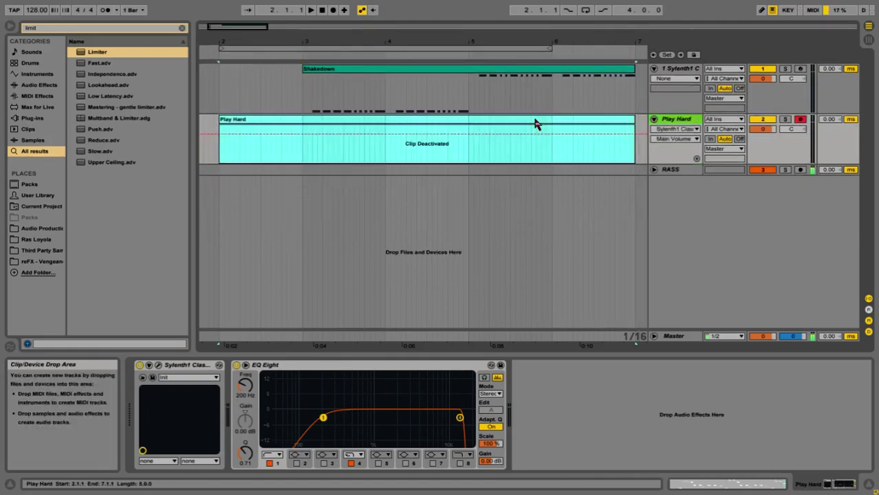